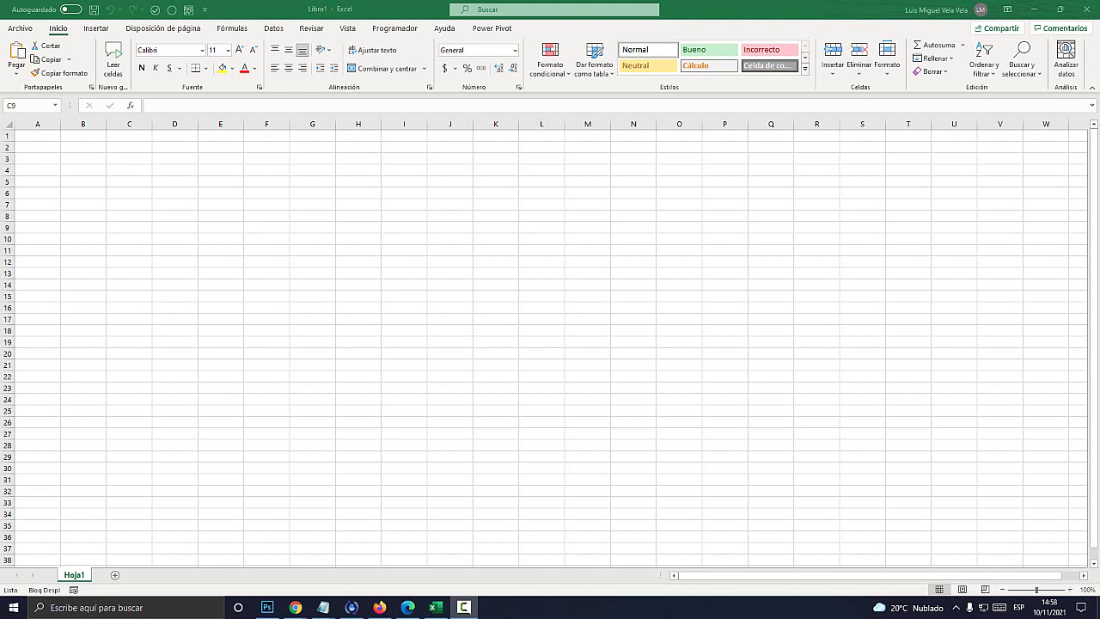
Select cell K8 in the empty Libro1 sheet while Bloq Despl is lit.
click(495, 216)
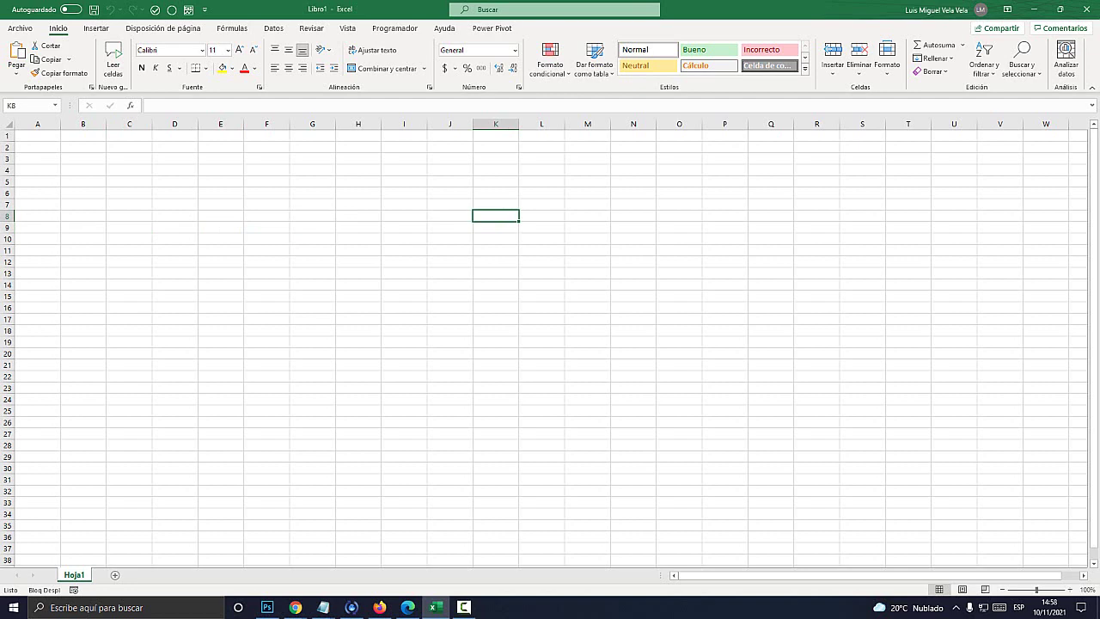
scroll(545, 343, right, 1)
scroll(545, 343, right, 3)
scroll(545, 343, right, 2)
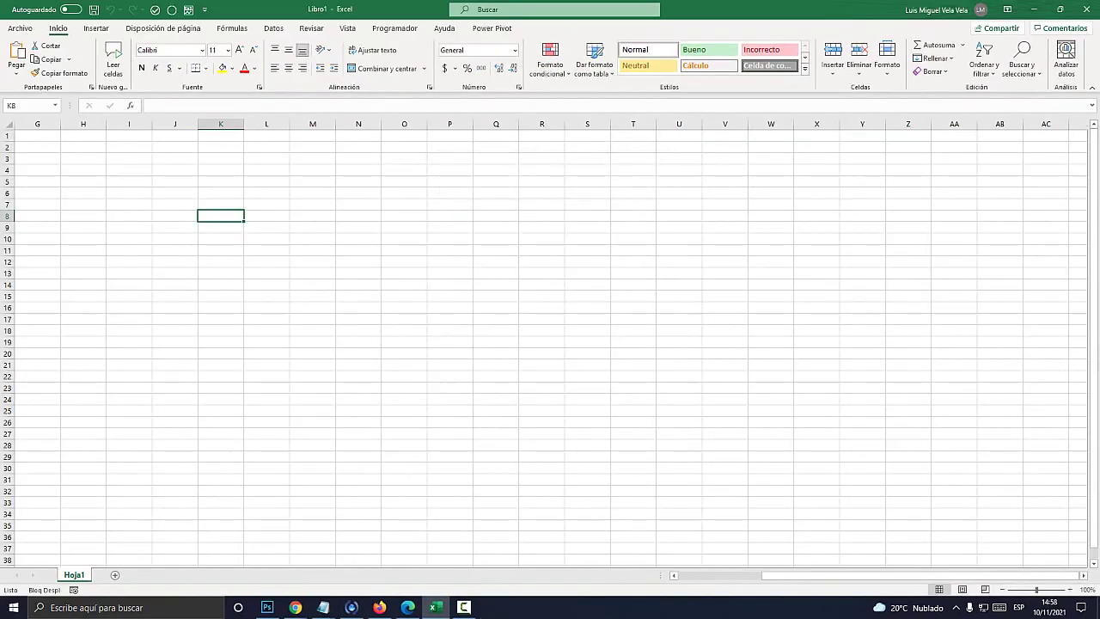
scroll(550, 344, right, 4)
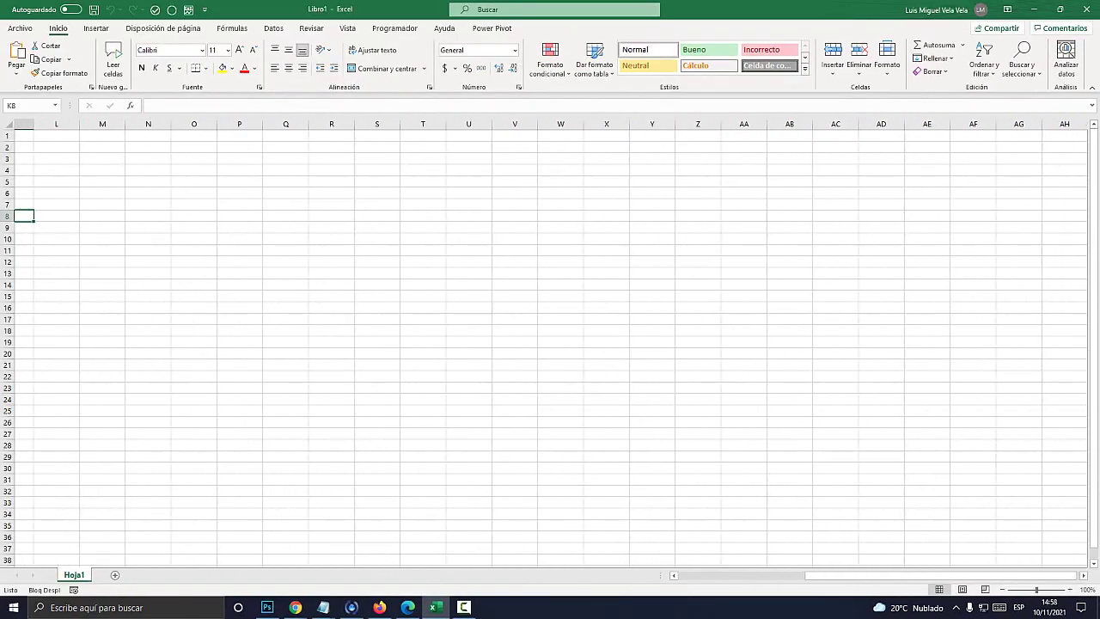
scroll(549, 344, right, 3)
scroll(550, 344, right, 3)
scroll(550, 344, right, 3)
scroll(550, 344, right, 3)
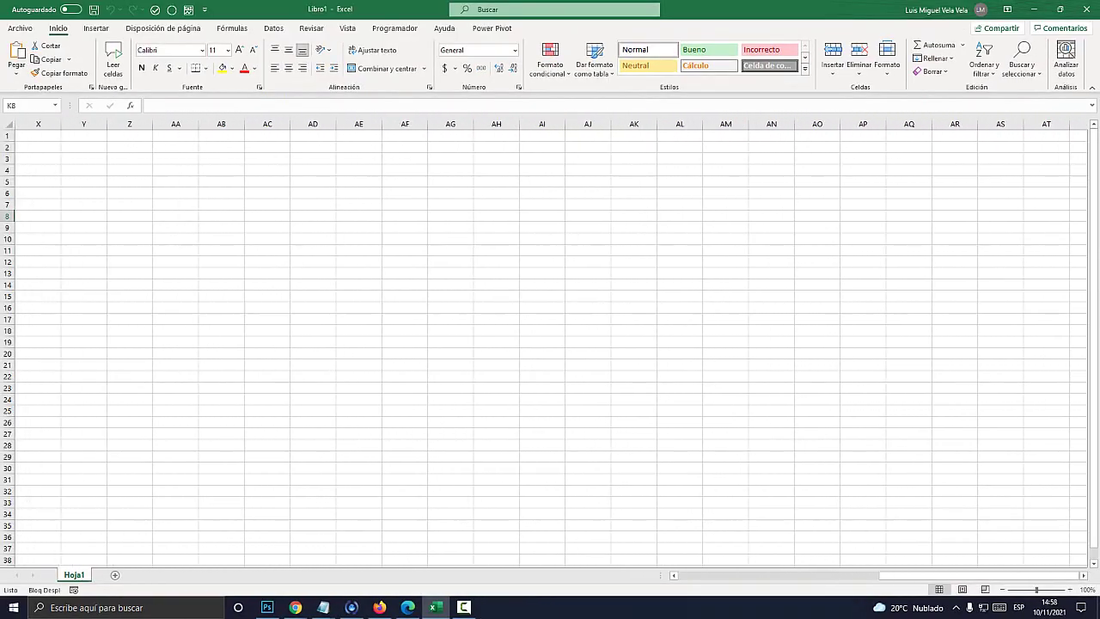
scroll(550, 344, left, 3)
scroll(550, 344, left, 3)
scroll(550, 344, left, 3)
scroll(550, 344, left, 3)
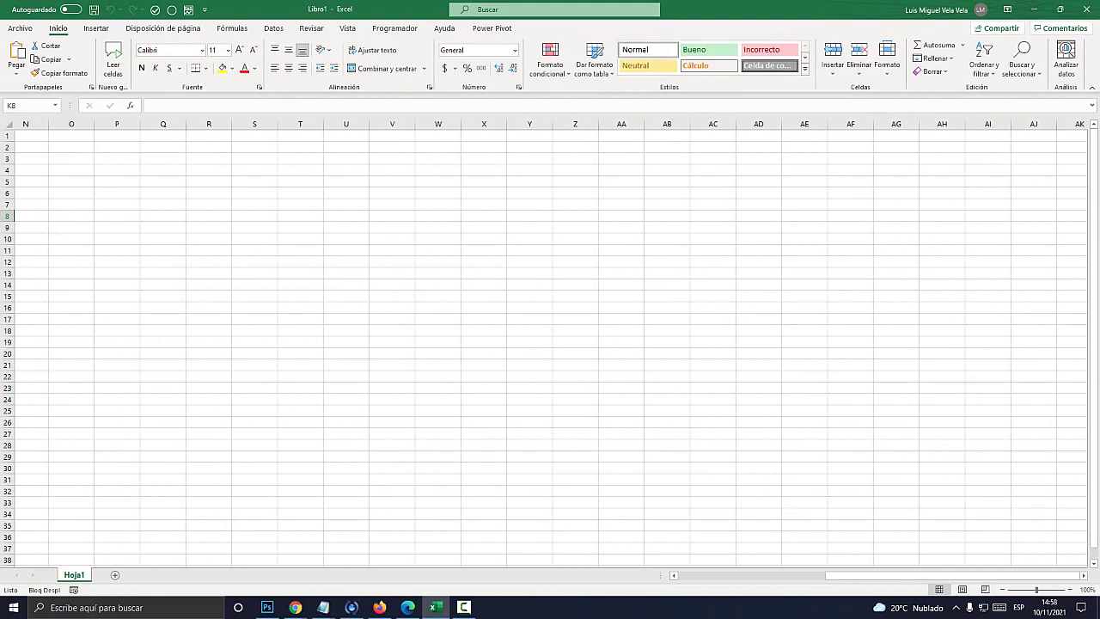
scroll(550, 343, left, 3)
scroll(550, 344, left, 3)
scroll(550, 343, left, 3)
scroll(550, 344, left, 3)
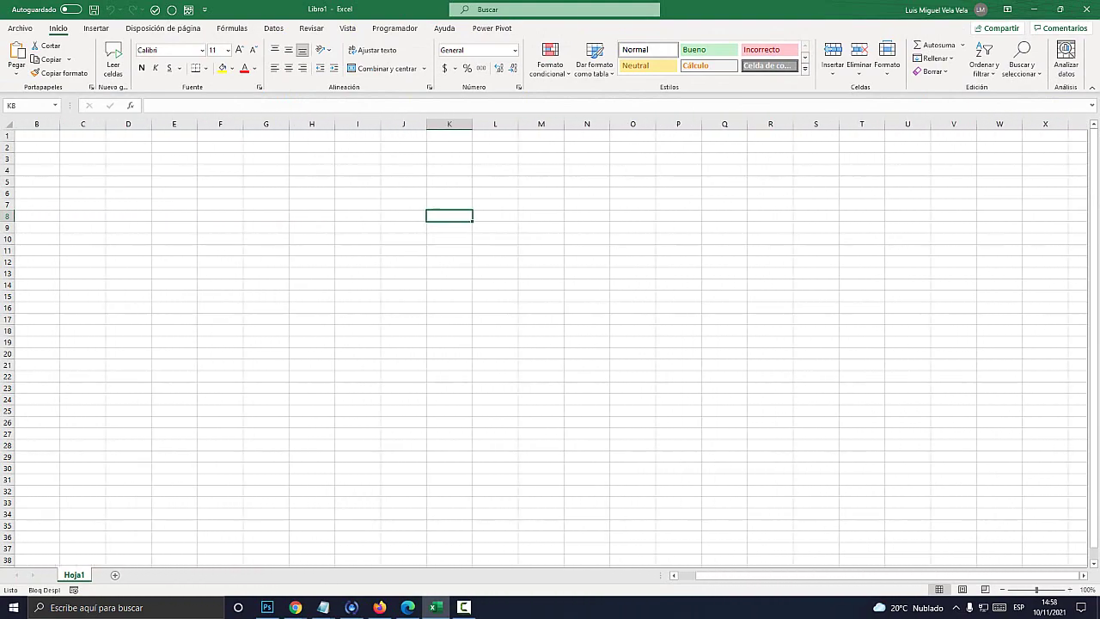
scroll(550, 343, left, 1)
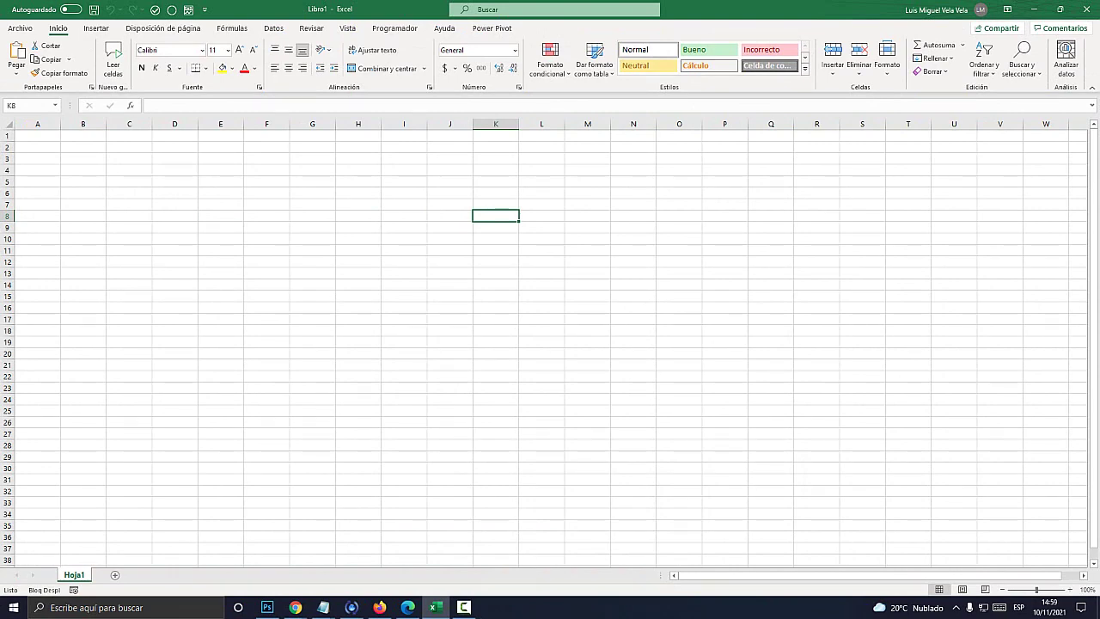
Mark the Bloq Desp key and scroll-lock light on teclado.png with red circles and arrows.
click(267, 608)
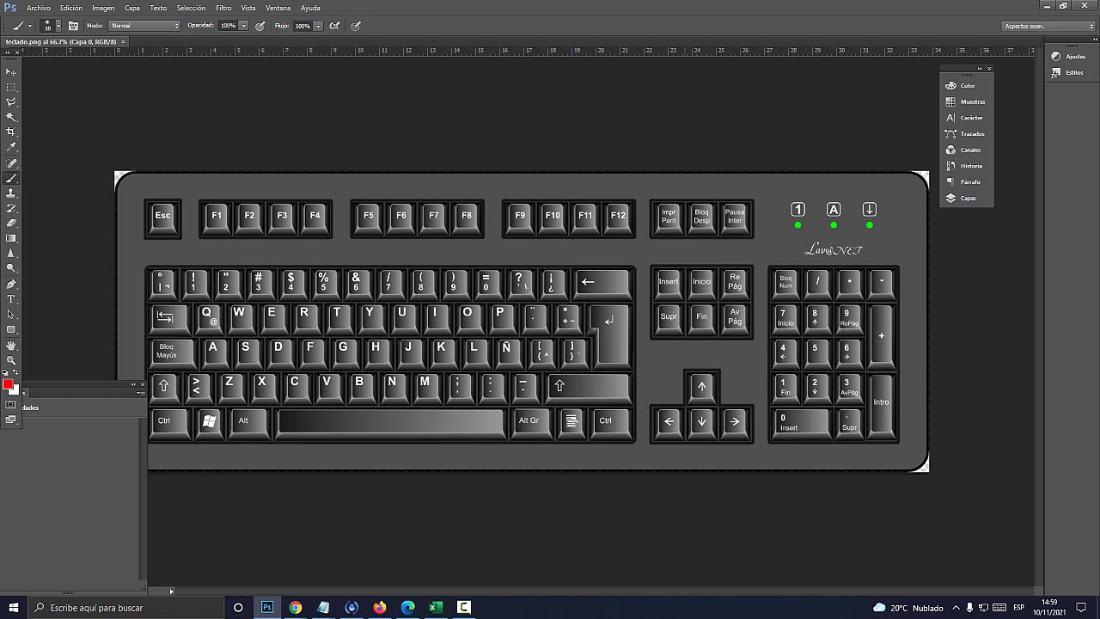
drag(712, 199, 717, 210)
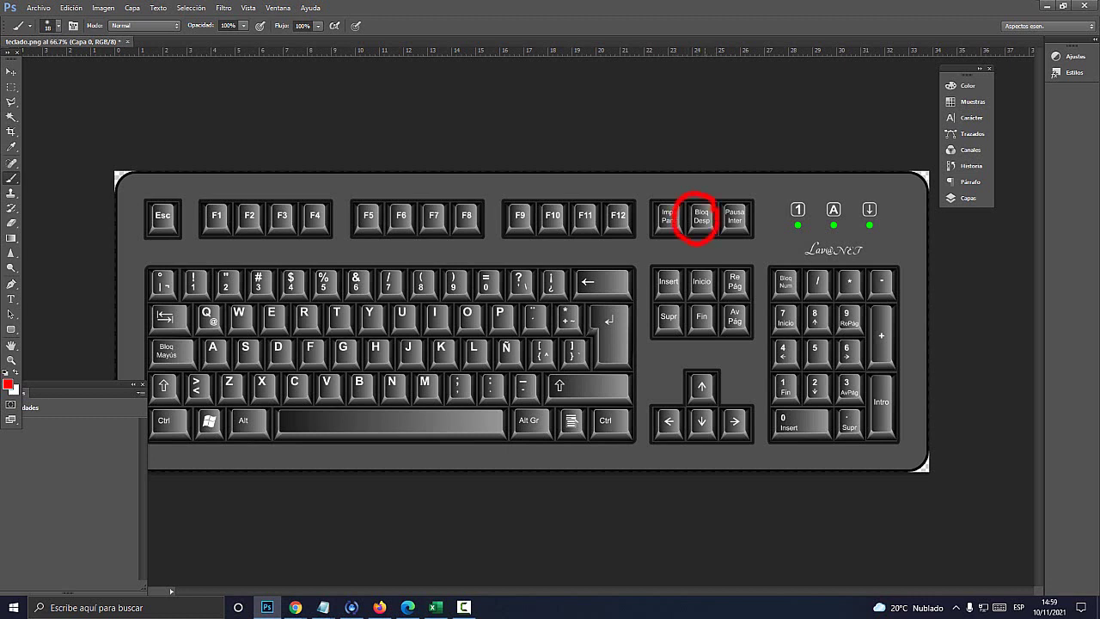
mouse_move(527, 273)
mouse_down()
mouse_move(651, 246)
mouse_move(650, 232)
mouse_up()
drag(764, 274, 818, 248)
drag(891, 263, 890, 298)
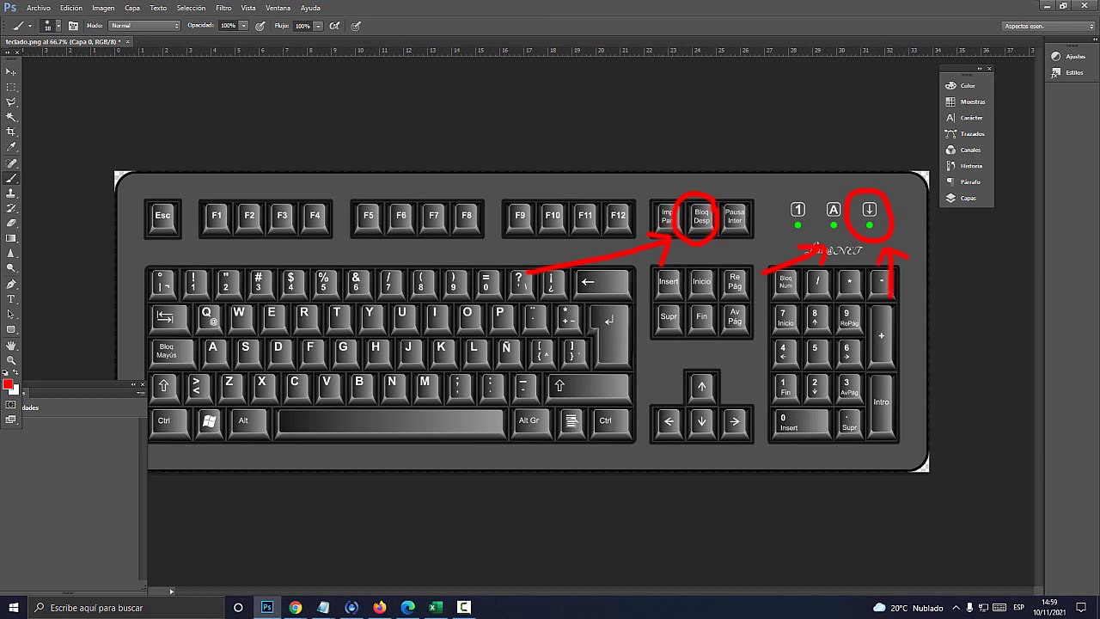
In Excel, test the arrow keys along row 8 while Scroll Lock shifts the view instead of the cell.
key(alt+Tab)
key(Left)
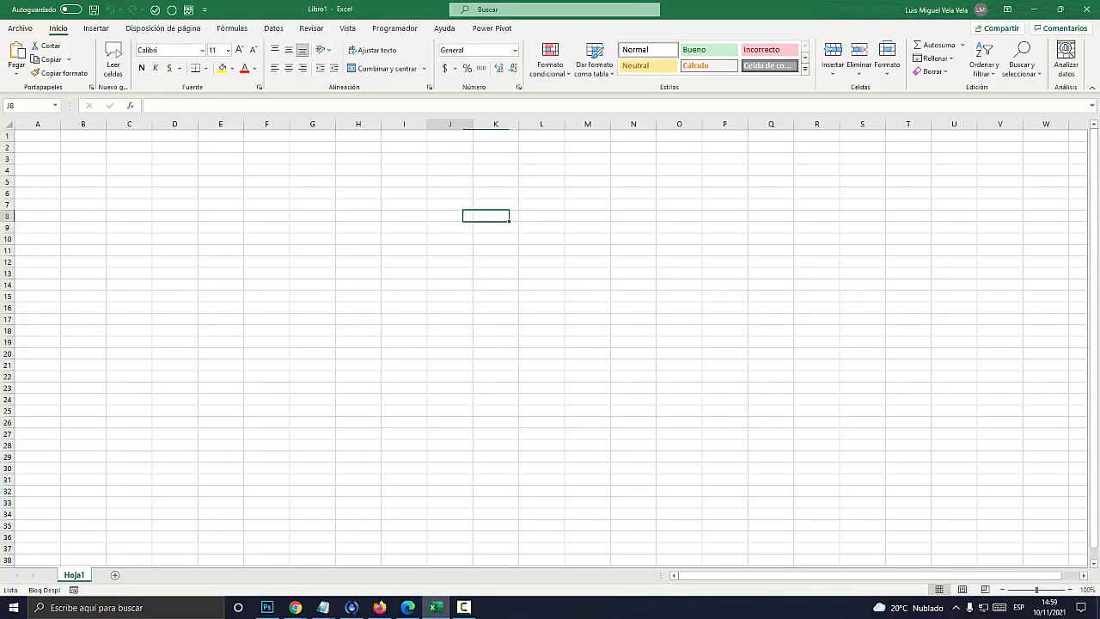
key(Left)
key(Left)
key(Left)
key(Left)
key(Left)
key(Left)
key(Left)
key(Right)
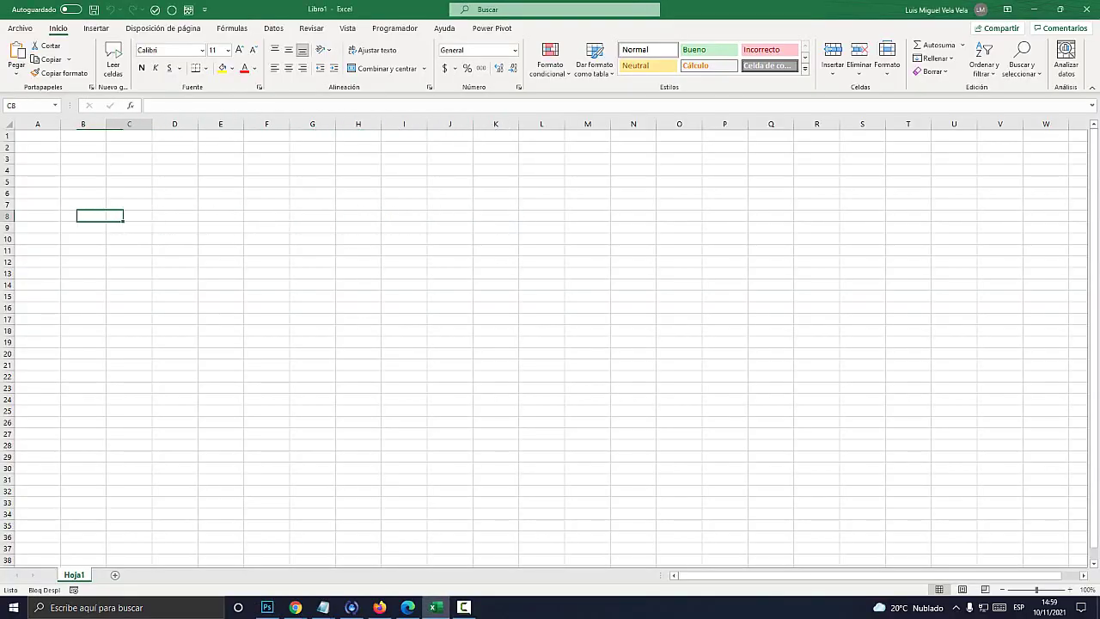
key(Right)
key(Right)
key(Right)
key(Right)
key(Right)
key(Right)
key(Right)
key(Right)
key(Right)
key(Right)
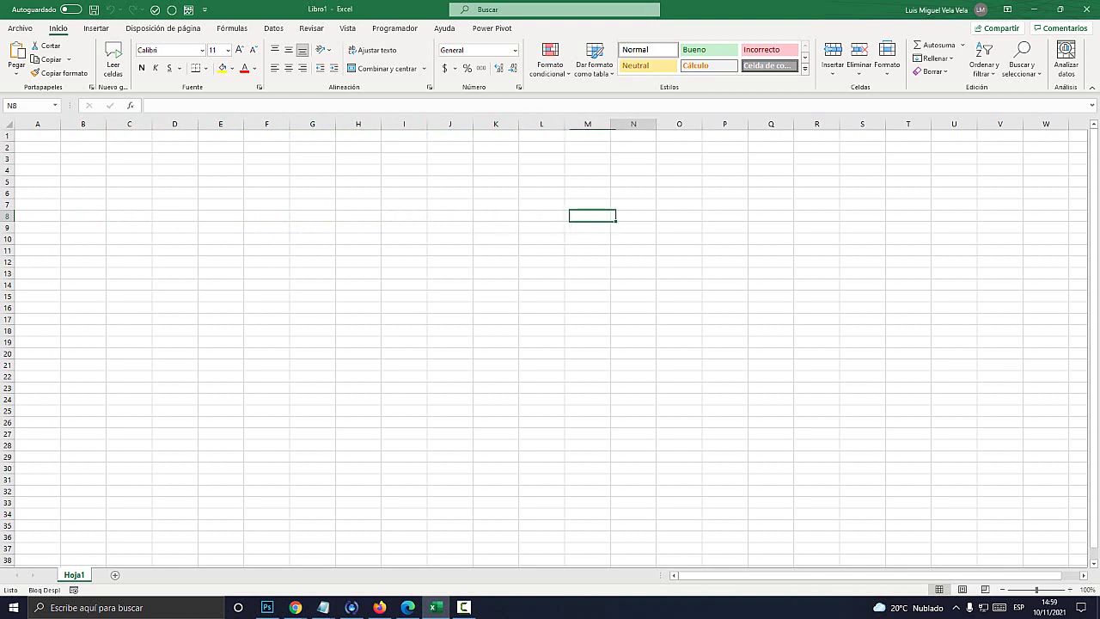
key(Right)
key(Right)
key(Right)
key(Right)
key(Left)
key(Left)
key(Left)
key(Left)
key(Left)
key(Left)
key(Left)
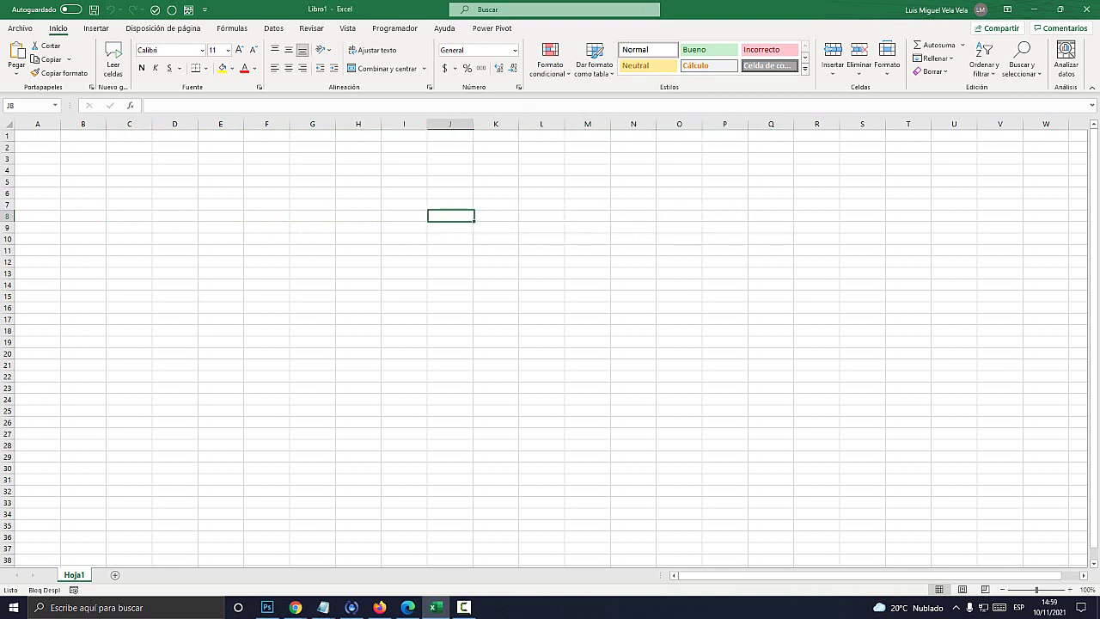
key(Left)
key(Left)
key(Left)
key(Left)
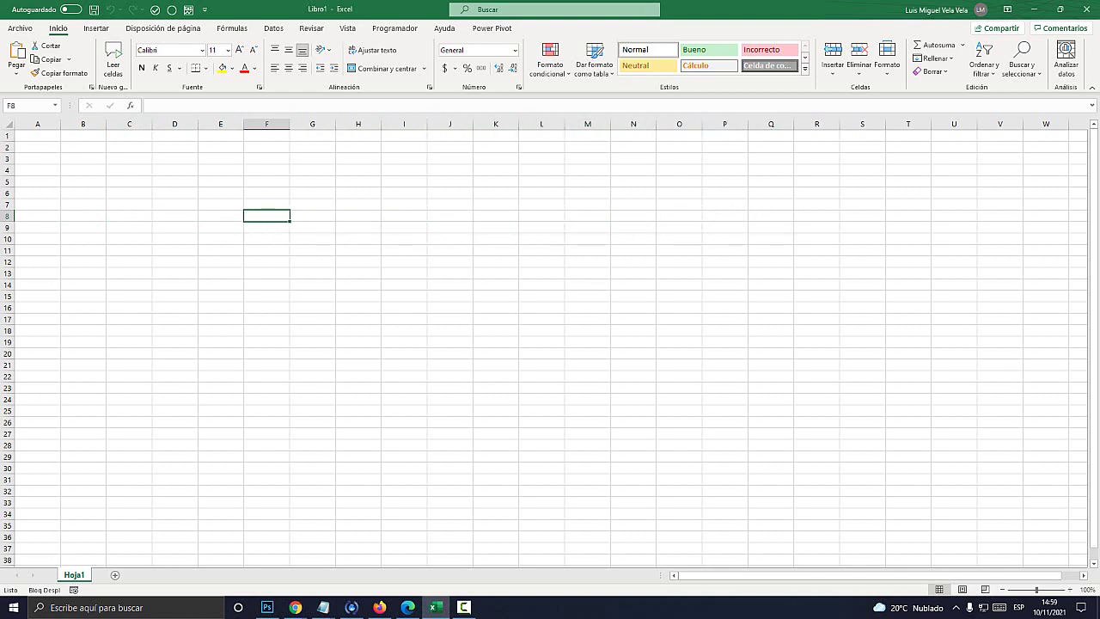
key(Right)
key(Right)
key(Right)
key(Right)
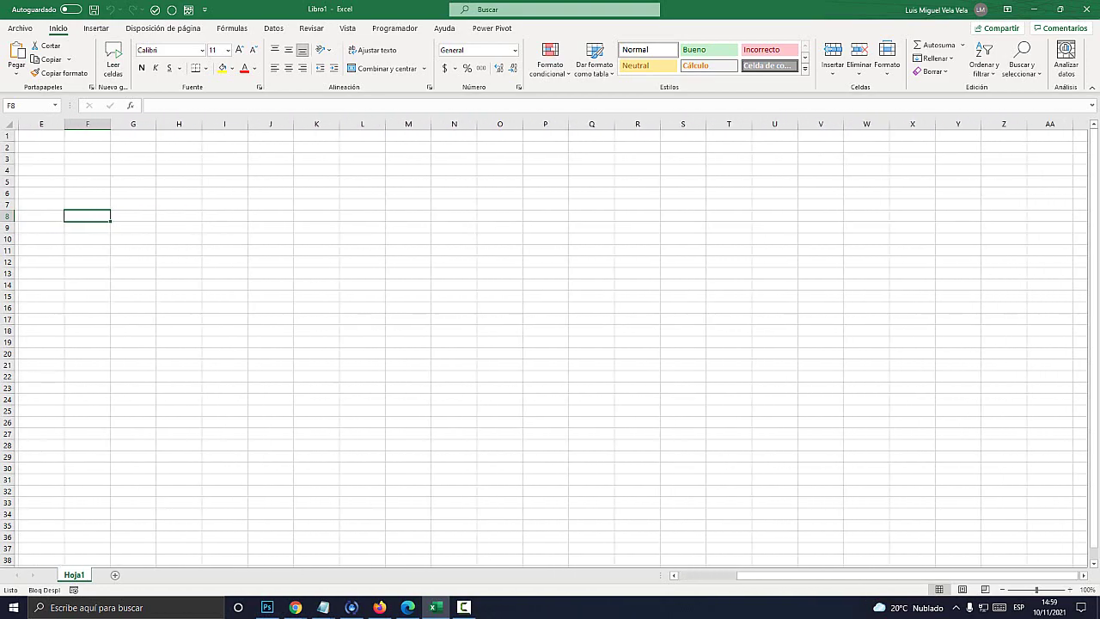
key(Right)
key(Right)
key(Right)
scroll(550, 344, right, 1)
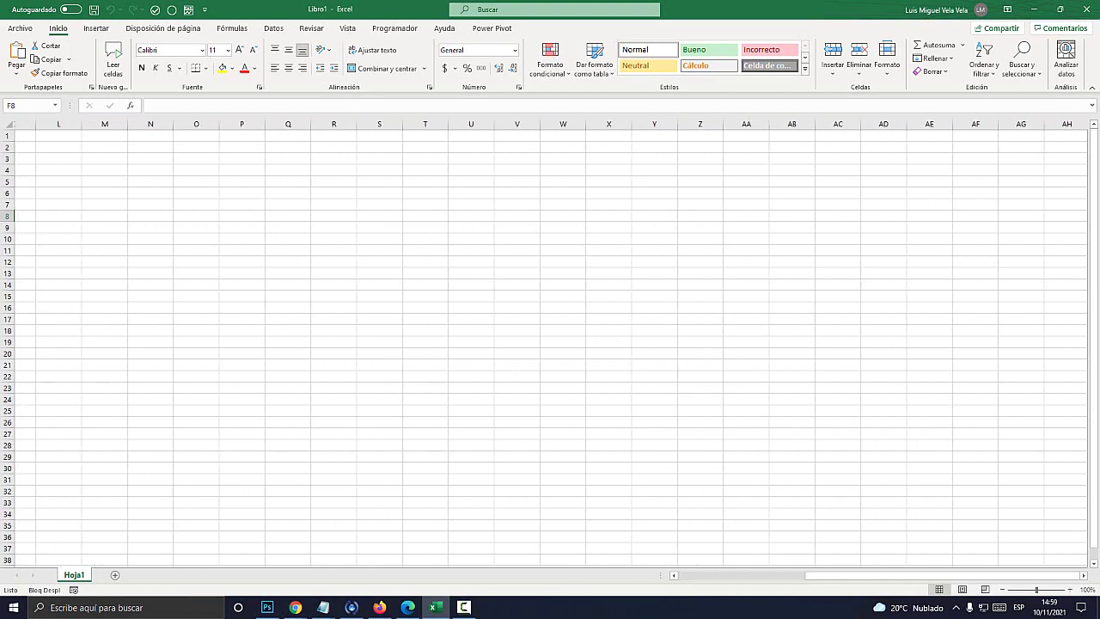
key(Left)
key(Left)
key(Left)
Turn Scroll Lock off, confirm the arrows now move the cell, and return to Photoshop.
key(Left)
key(Left)
key(Left)
key(Left)
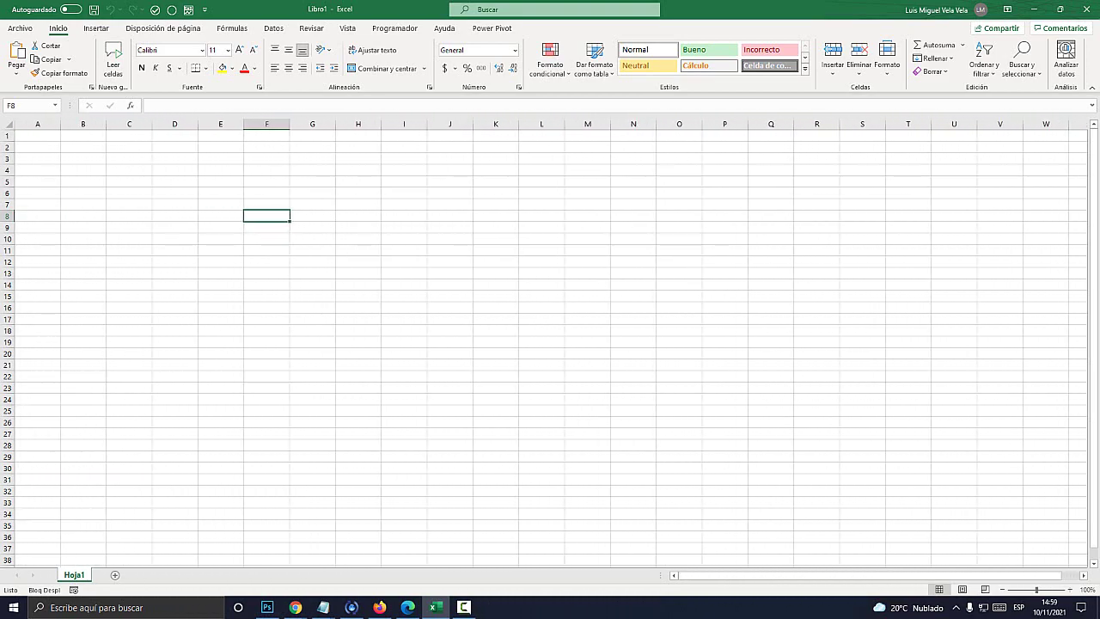
key(Scroll_Lock)
key(Right)
key(Right)
key(Right)
key(Right)
key(Right)
key(Left)
key(Left)
key(Left)
key(Left)
key(Left)
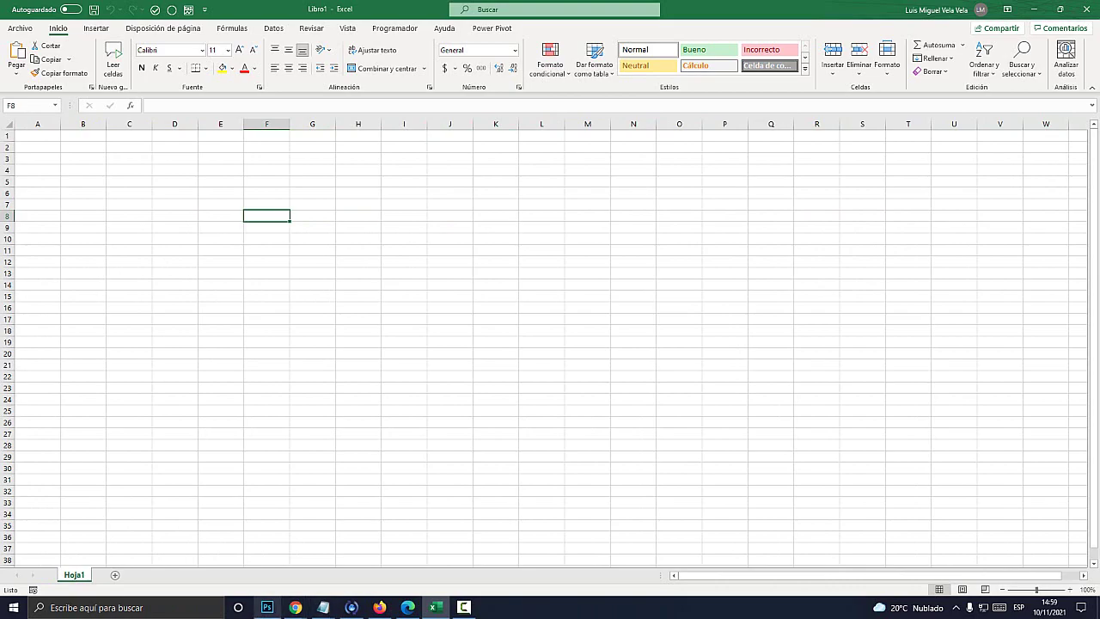
click(267, 607)
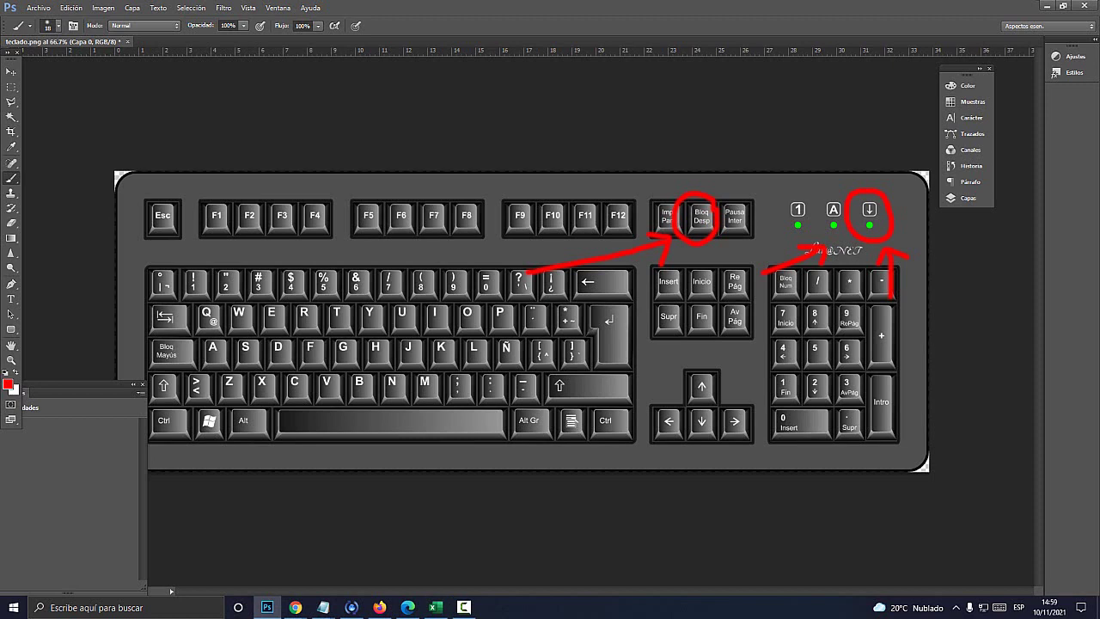
Launch Notepad (Bloc de notas) through a Windows search for 'Bloc'.
click(129, 608)
text(Bloc)
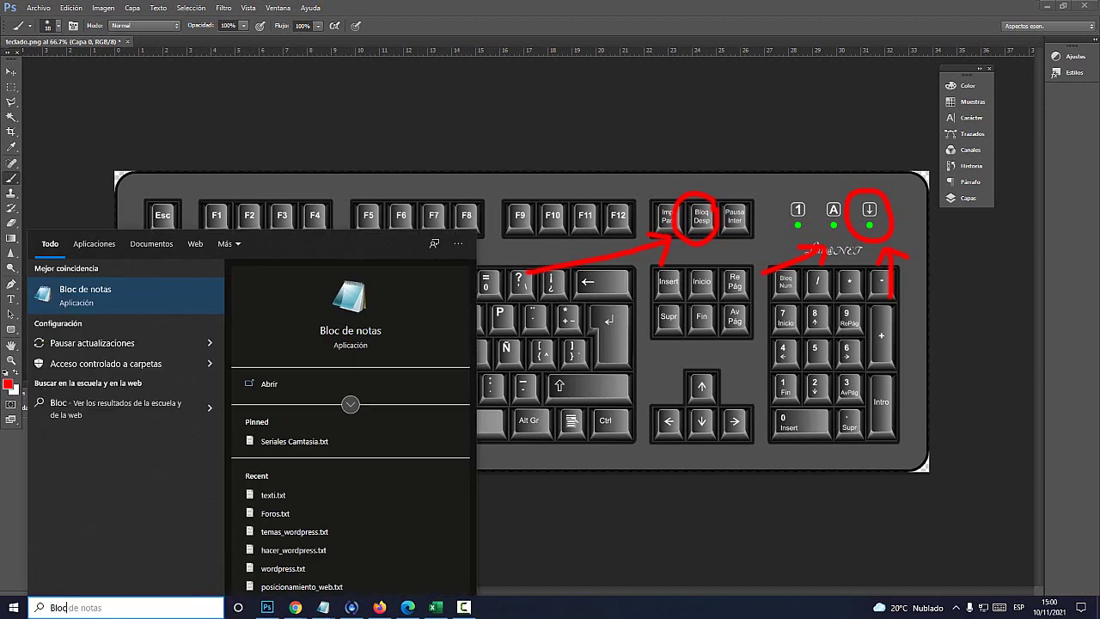
key(Return)
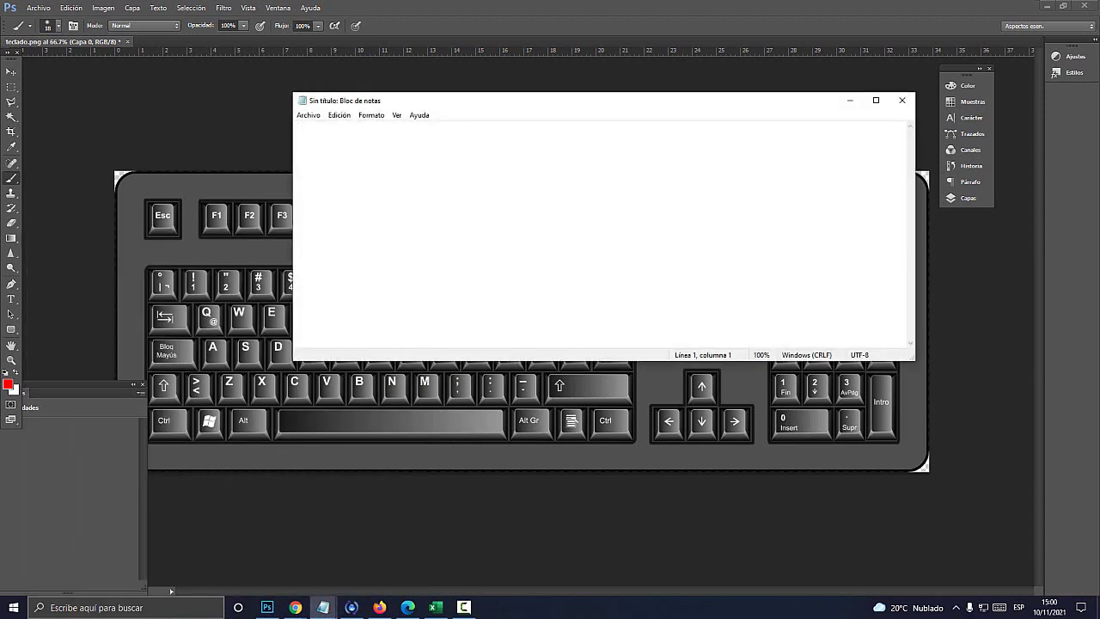
Type and select 'ScrLK' in the new note, then move the window aside.
text(Scr)
text(LK)
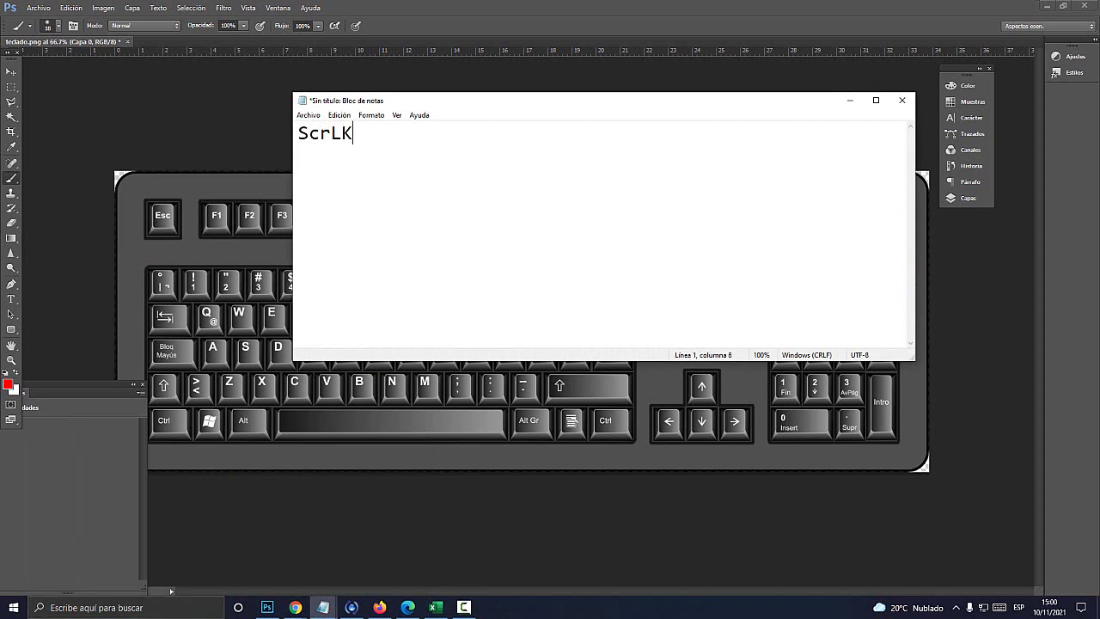
key(shift+Home)
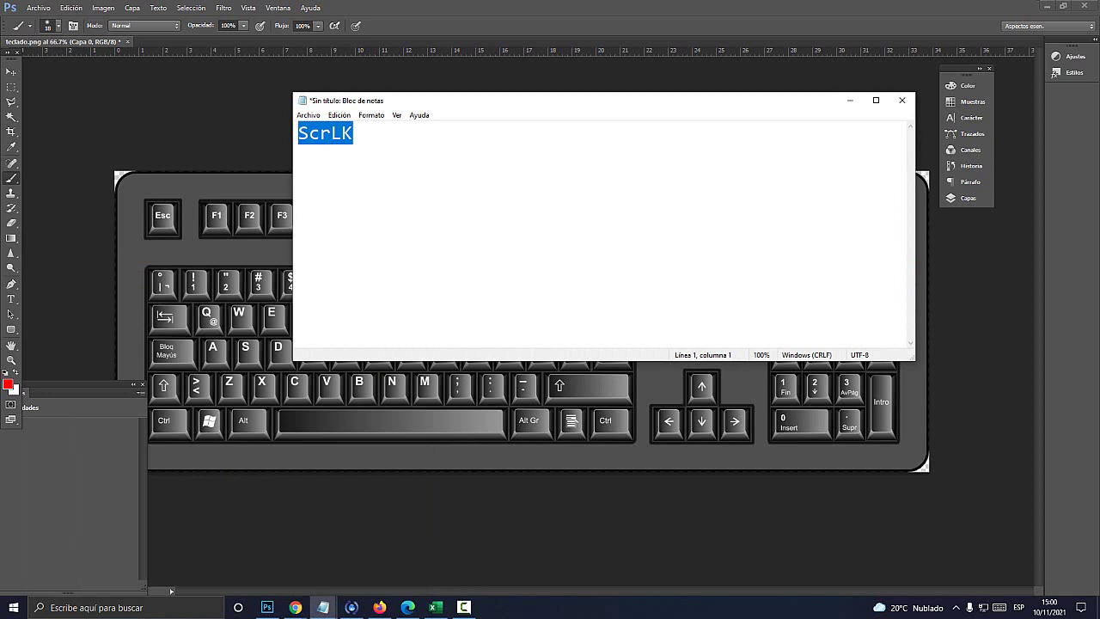
drag(516, 99, 558, 290)
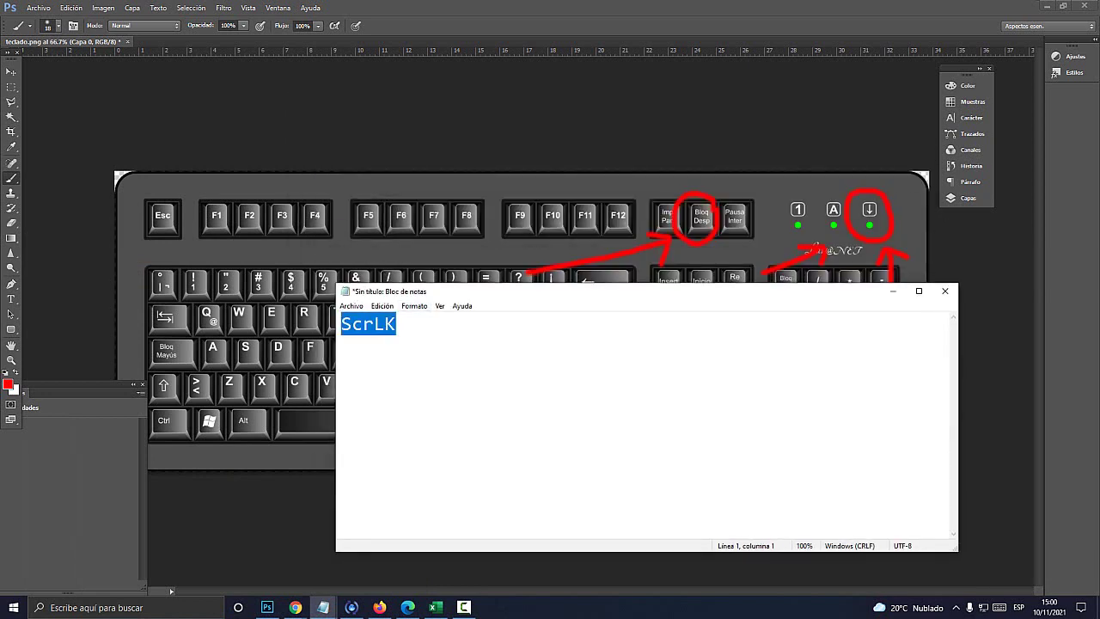
click(575, 191)
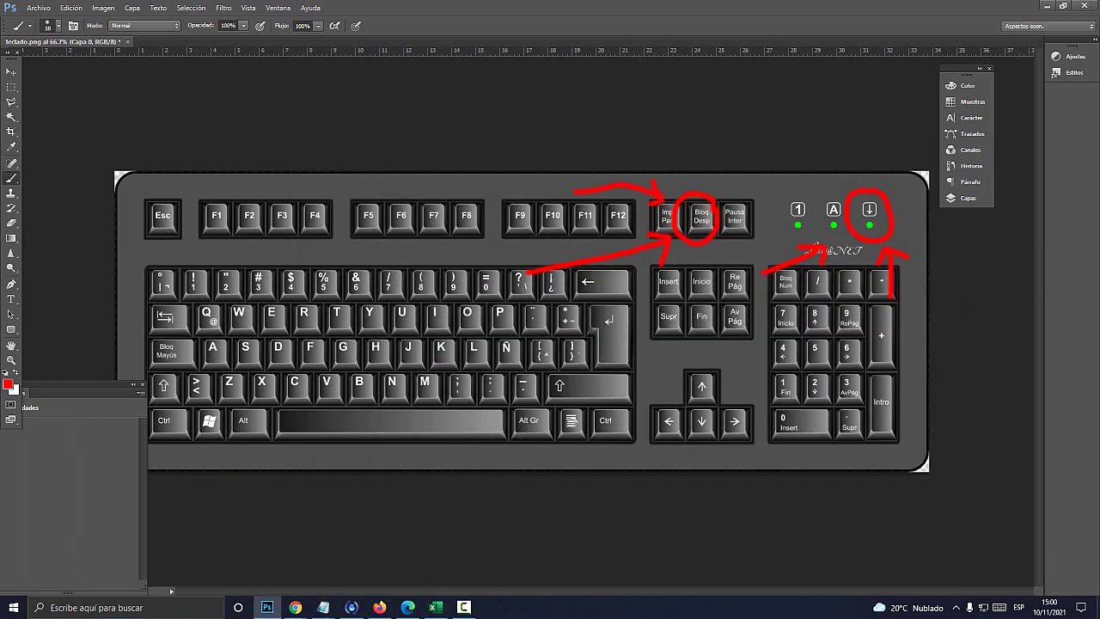
Bring the Libro1 workbook back to the front from the taskbar.
click(435, 607)
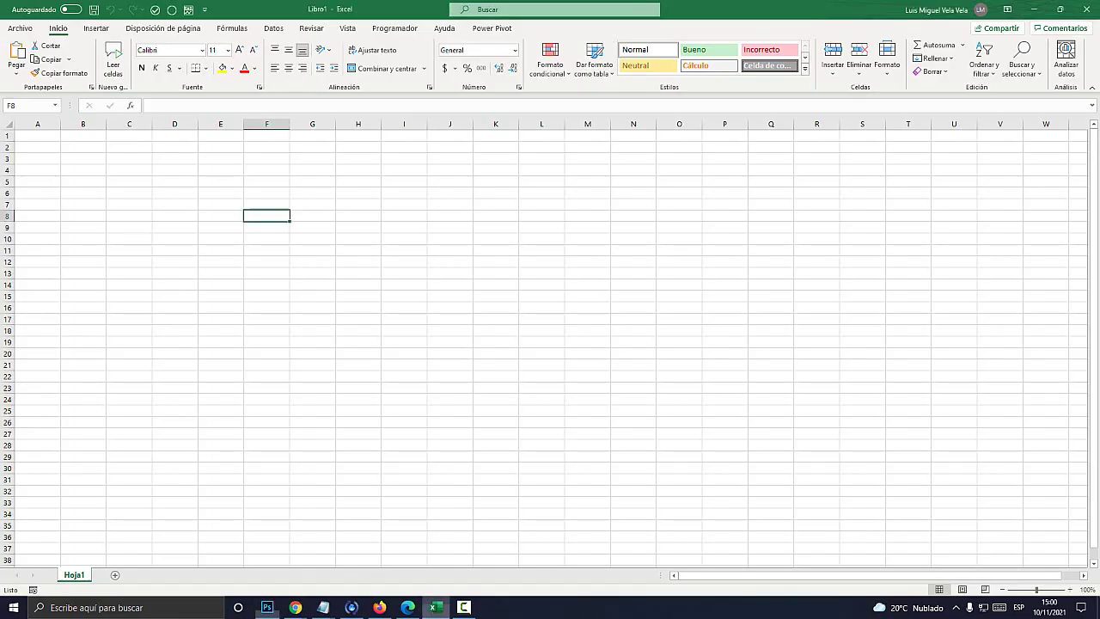